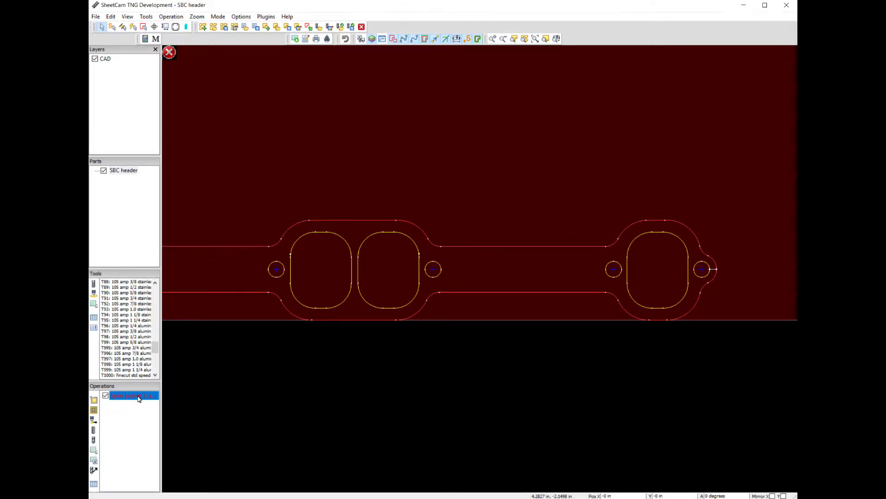
- Delete the existing Spiral pocket operation and switch to picking individual contours
key("Delete")
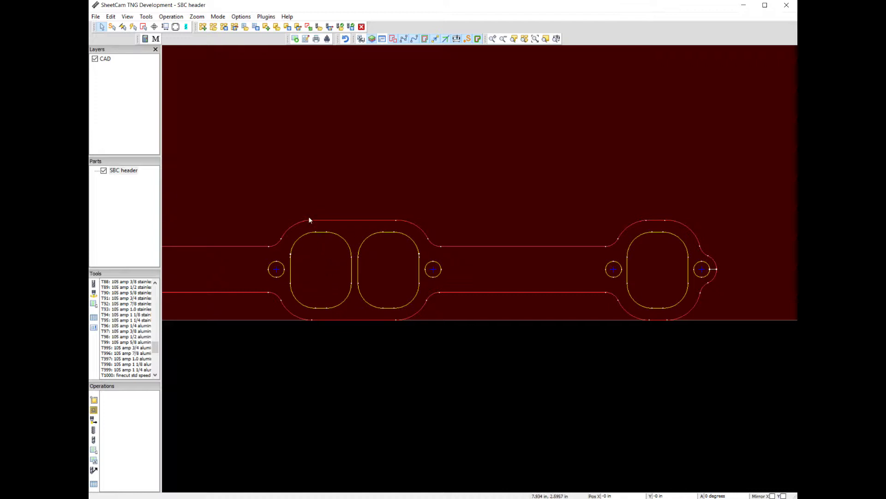
left_click(172, 17)
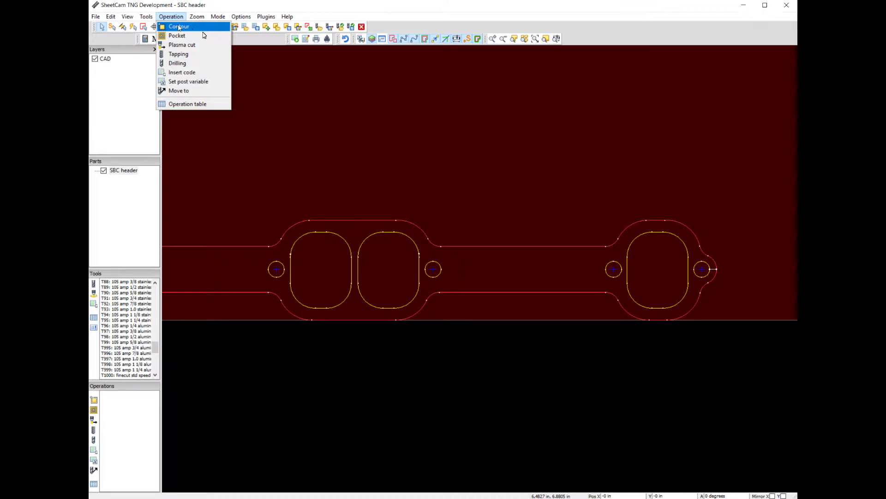
left_click(306, 93)
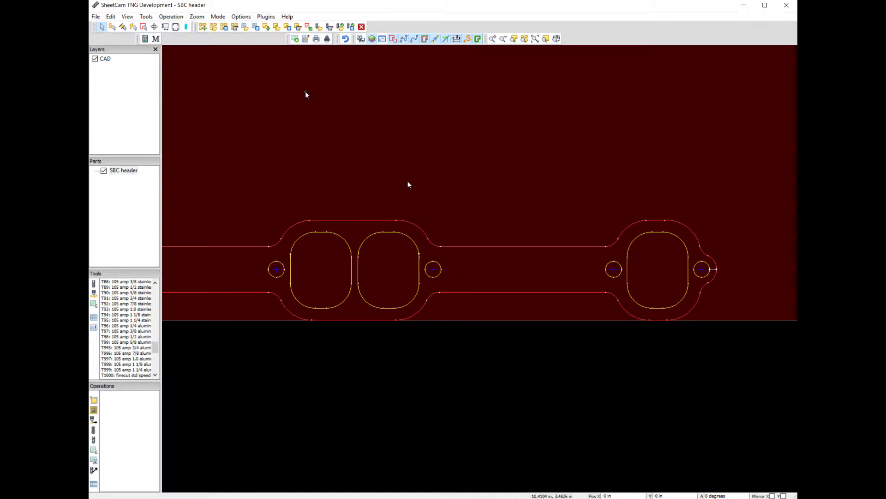
left_click(143, 28)
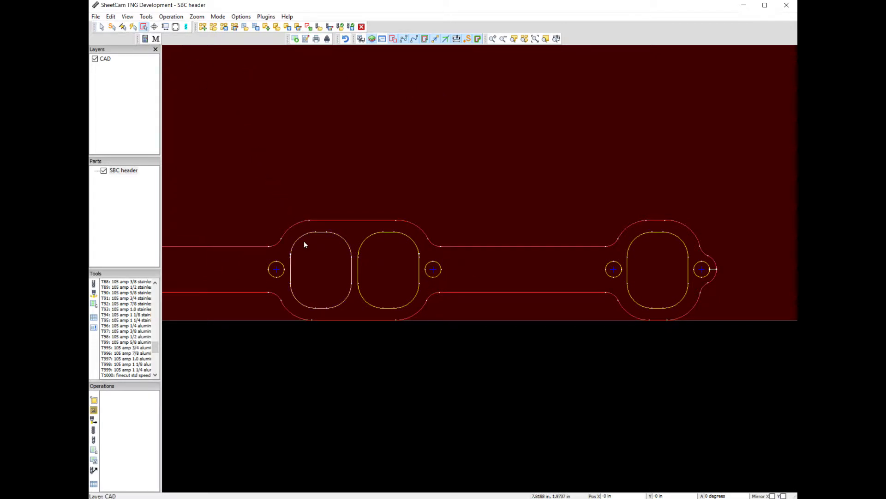
- Send both left port outlines to a new layer, keeping the default name 'A new layer'
left_click(367, 238)
right_click(347, 271)
mouse_move(391, 276)
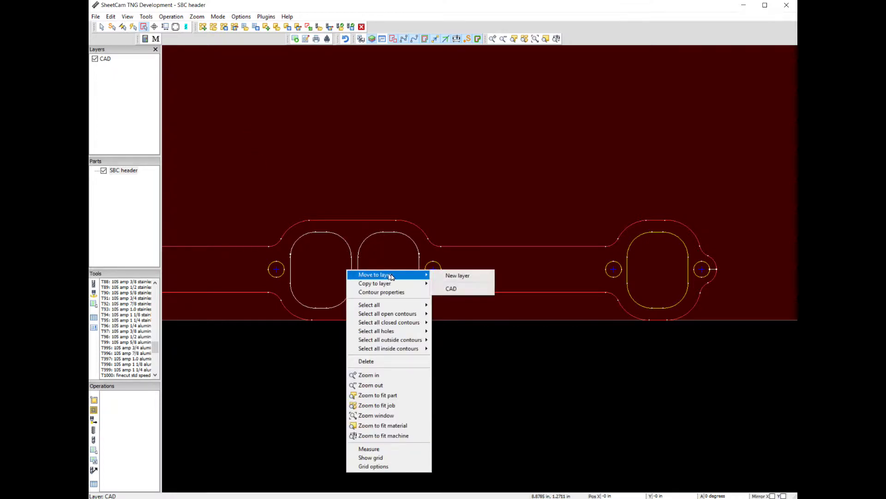
left_click(445, 276)
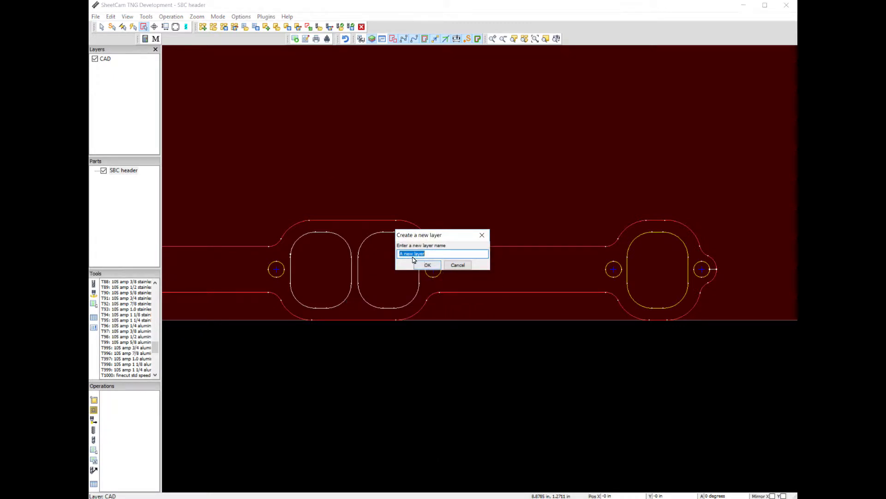
left_click(425, 265)
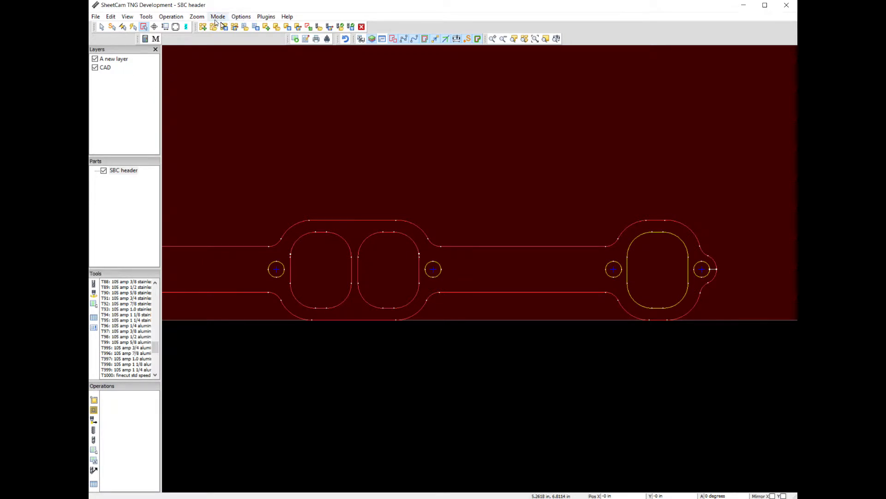
- Start a contour operation set to Inside Offset on 'A new layer'
left_click(172, 16)
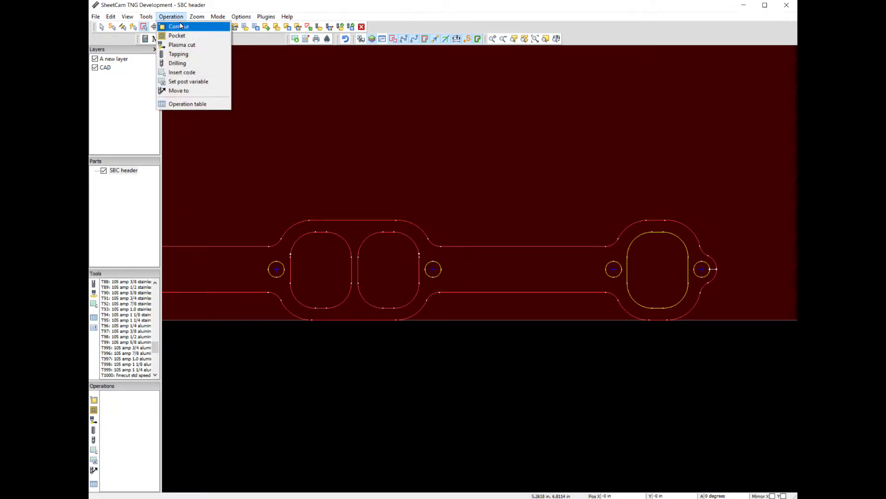
left_click(181, 27)
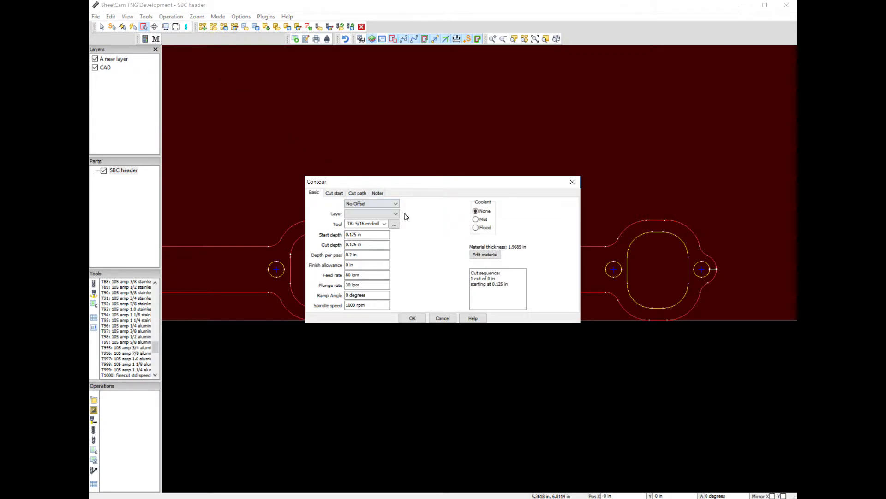
left_click(396, 204)
left_click(358, 211)
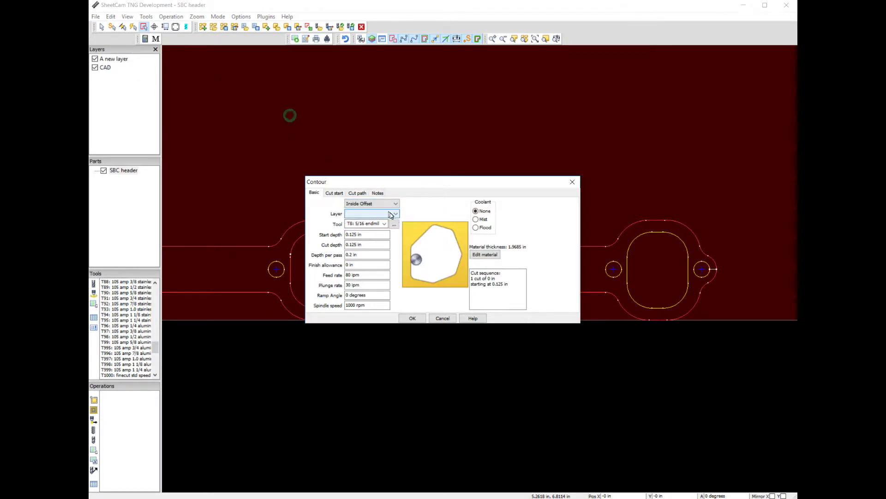
left_click(396, 215)
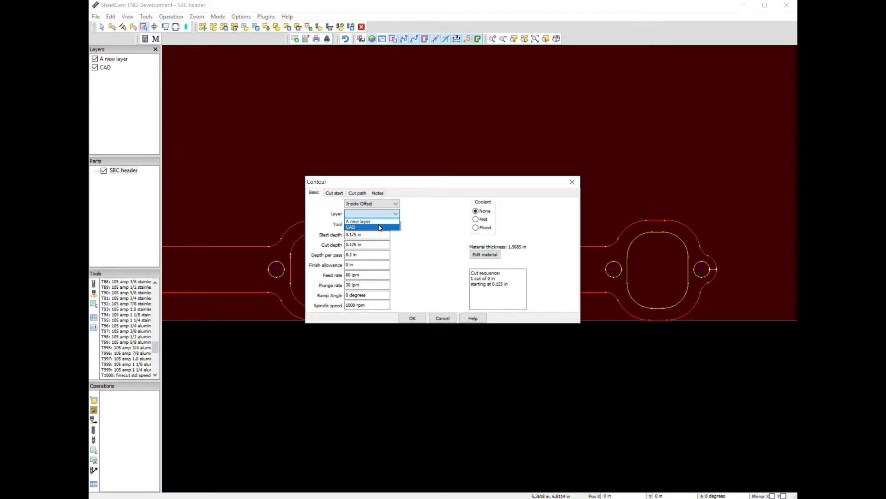
left_click(379, 221)
- Keep the T8 5/16 endmill and 0.125 in depths and create the inside contour
left_click(384, 224)
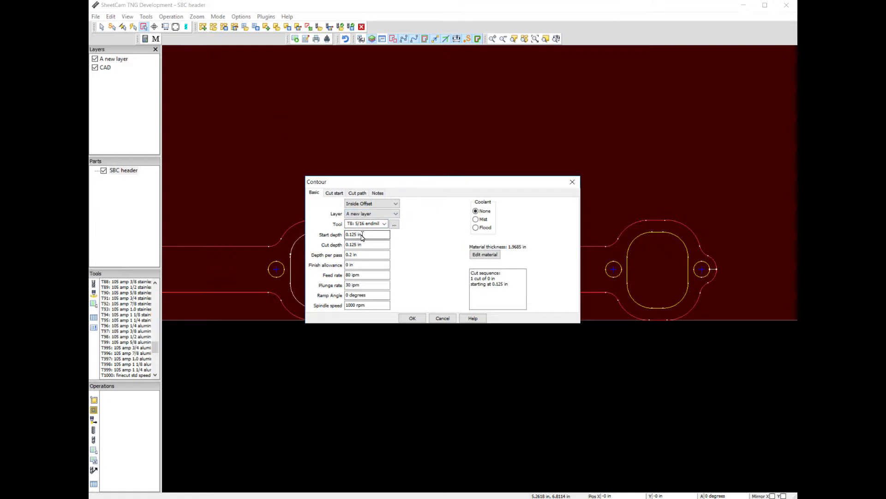
left_click(367, 245)
left_click(370, 253)
left_click(351, 265)
left_click(412, 319)
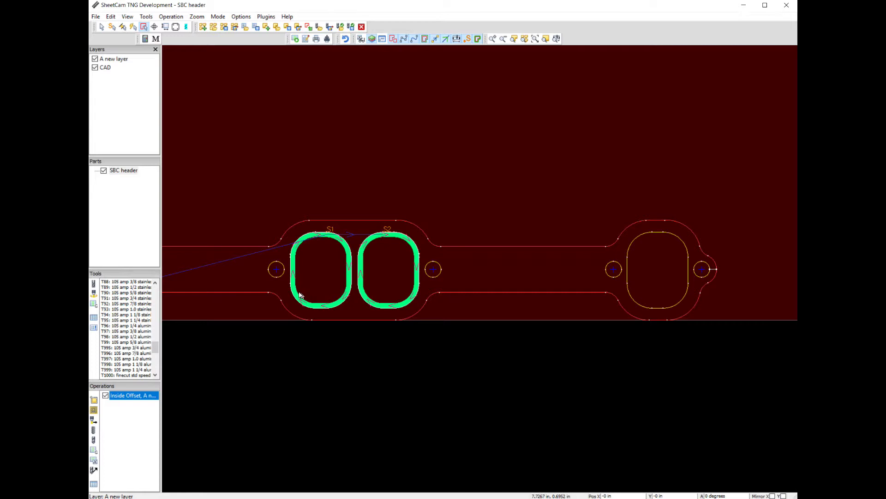
double_click(122, 396)
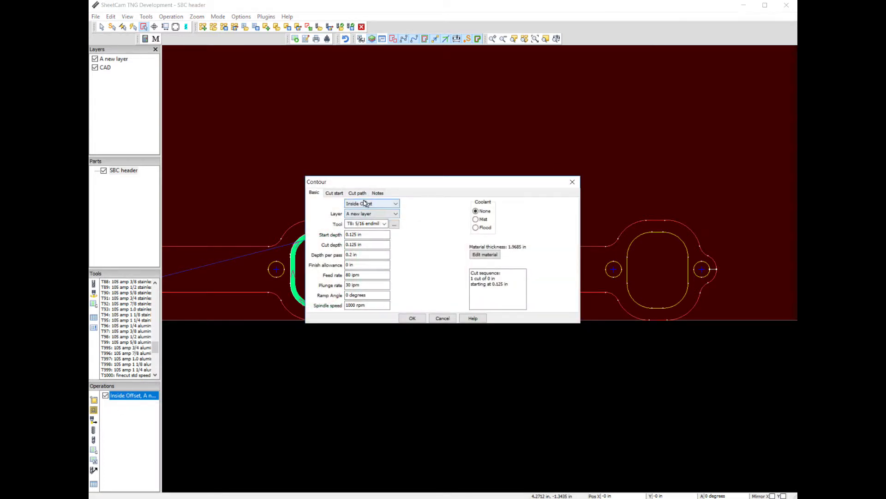
- Switch the ports' contour to Outside Offset, then delete the operation entirely
left_click(396, 205)
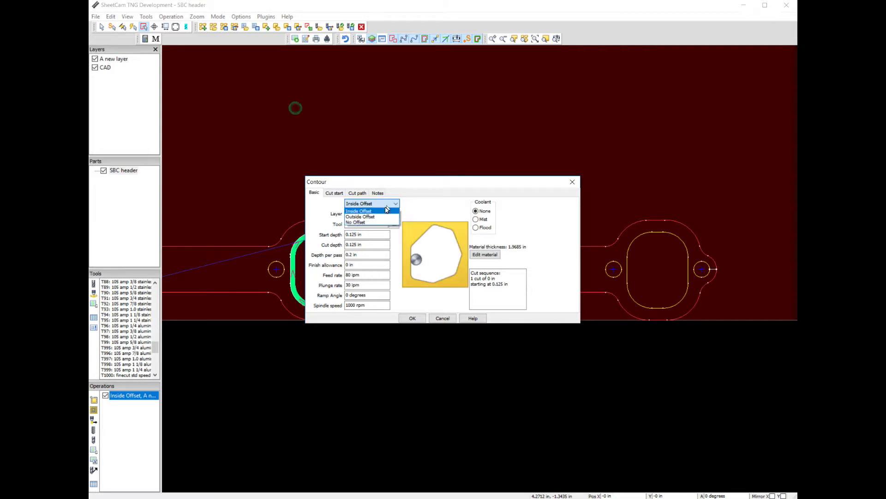
left_click(383, 217)
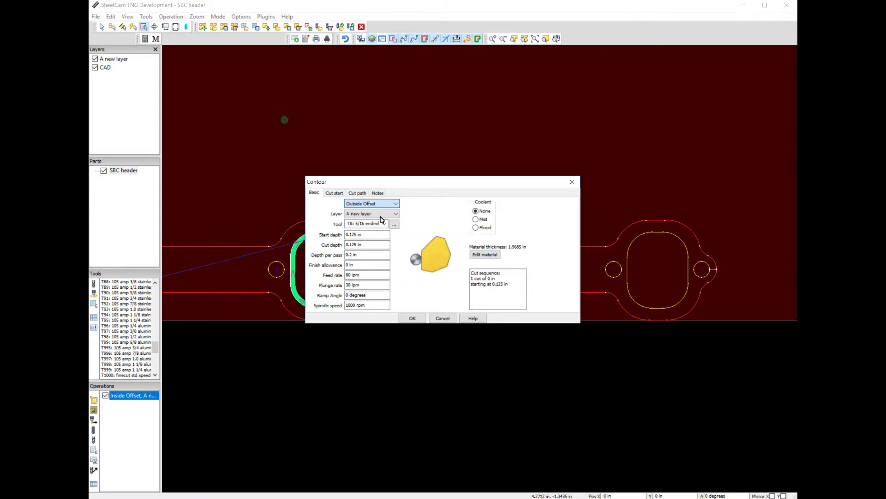
left_click(413, 319)
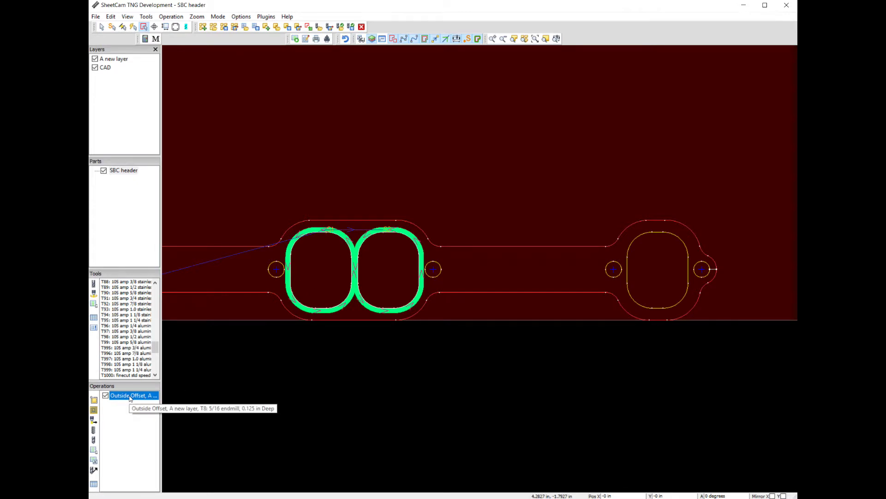
key("Delete")
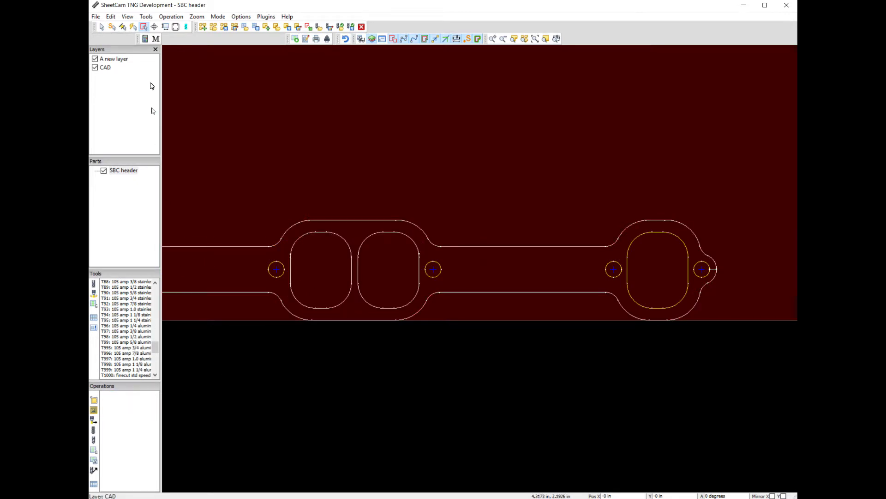
- Start a pocket operation, trying Zigzag pocket before settling on Spiral pocket
left_click(171, 17)
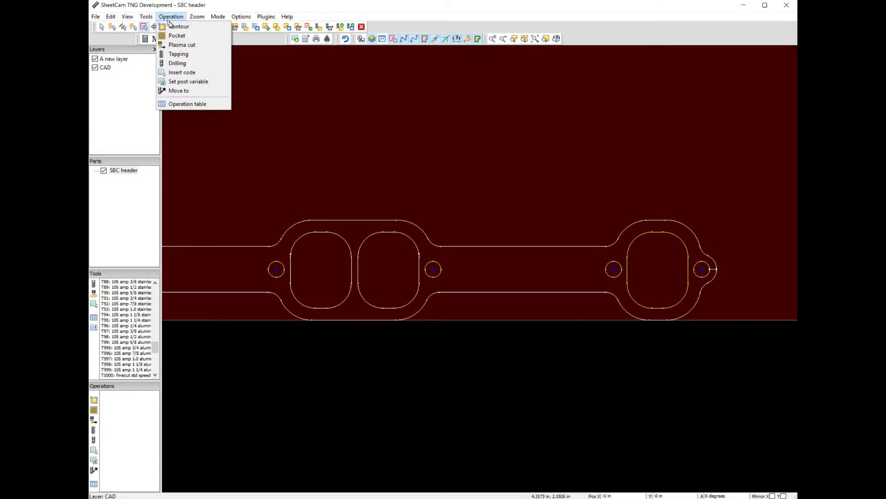
left_click(178, 36)
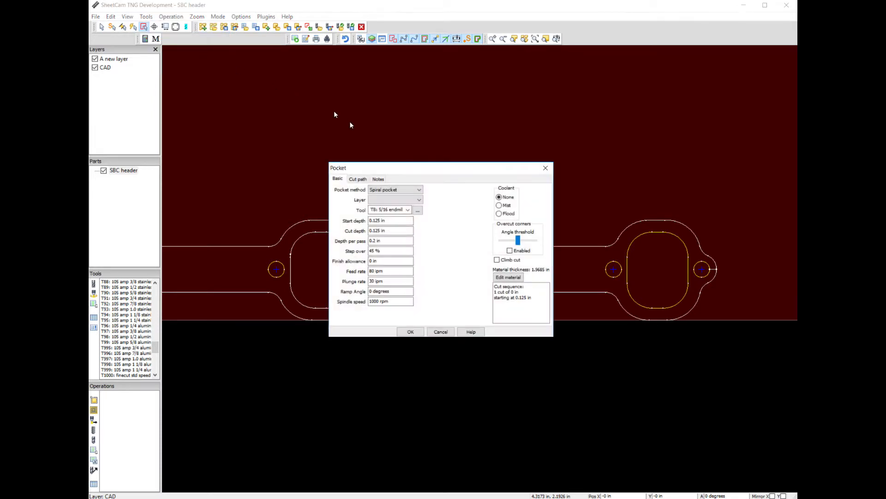
left_click(413, 193)
left_click(415, 200)
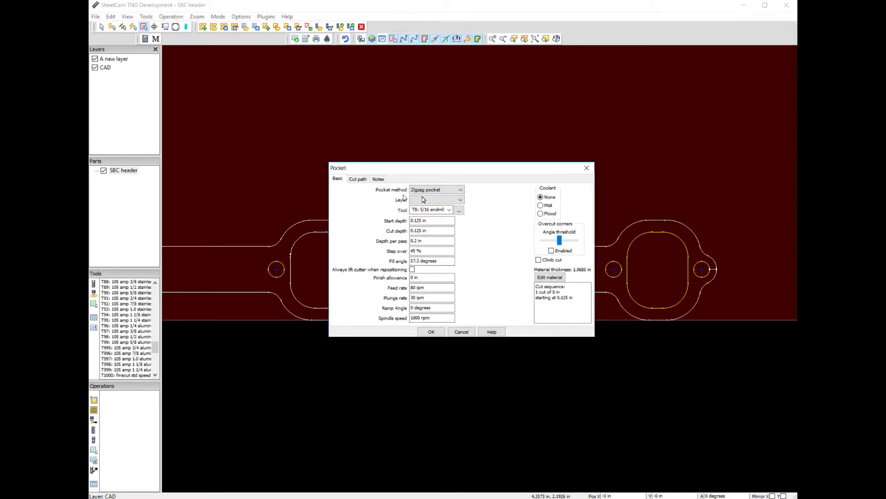
left_click(447, 191)
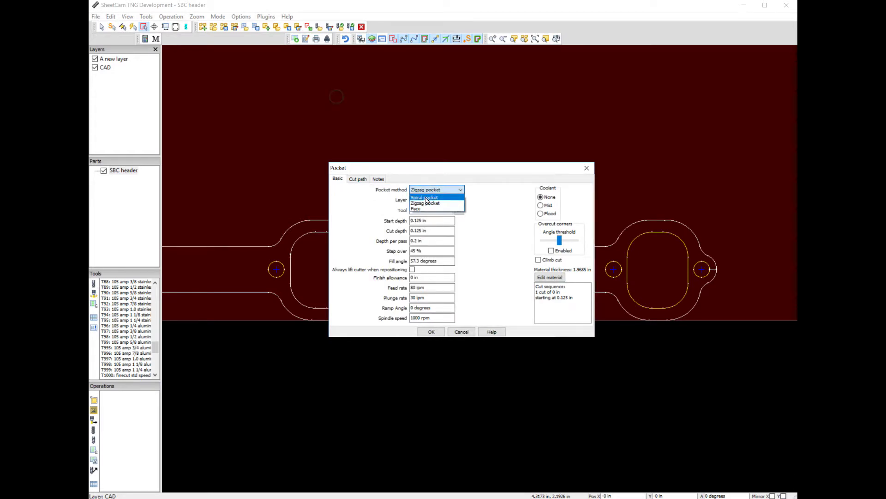
left_click(425, 197)
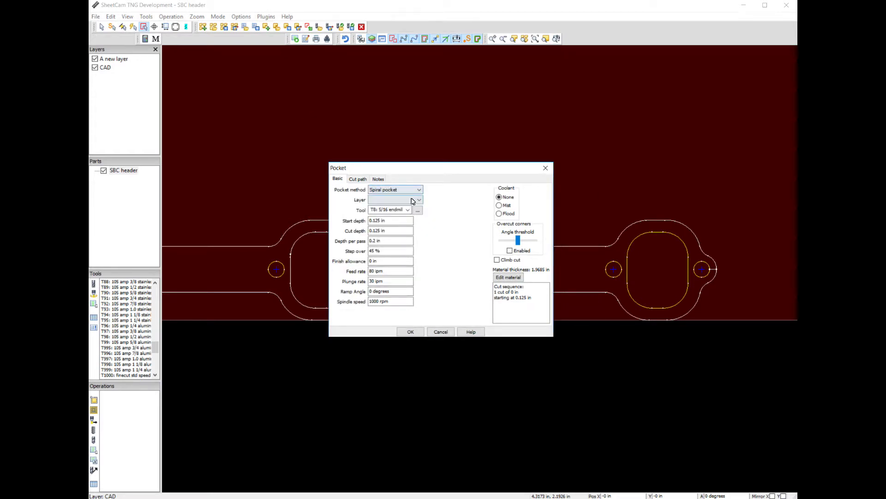
- Set the spiral pocket to 'A new layer' with 0.125 in depths and 45% step over
left_click(420, 200)
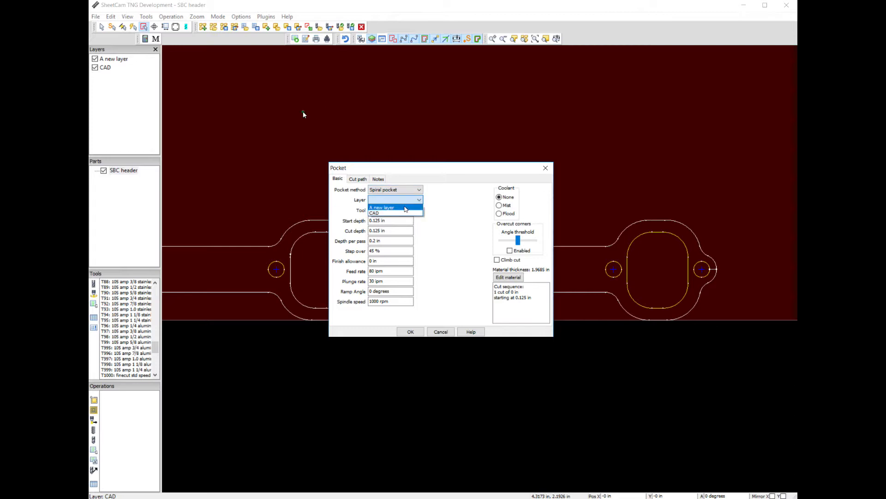
left_click(405, 207)
left_click(374, 221)
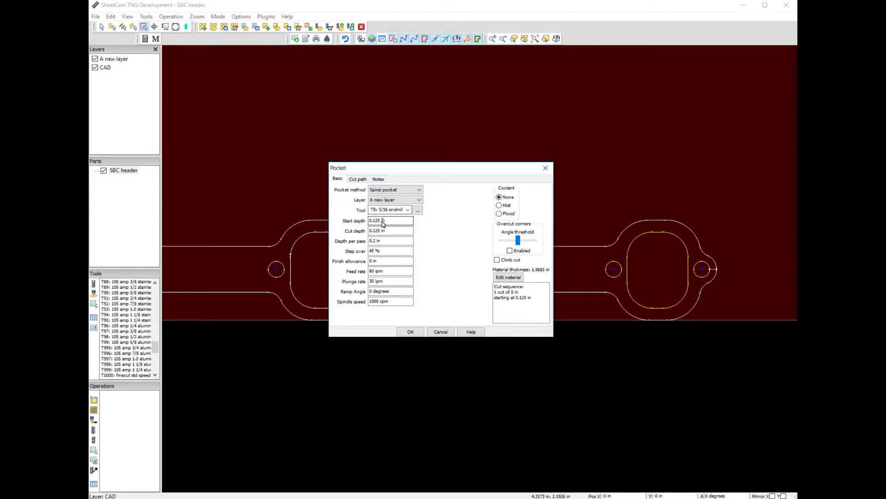
key("Tab")
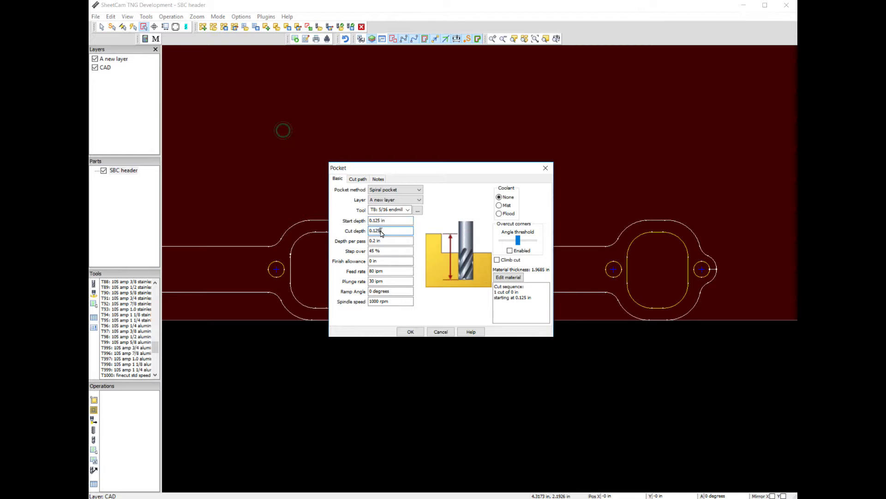
key("Tab")
key("Tab")
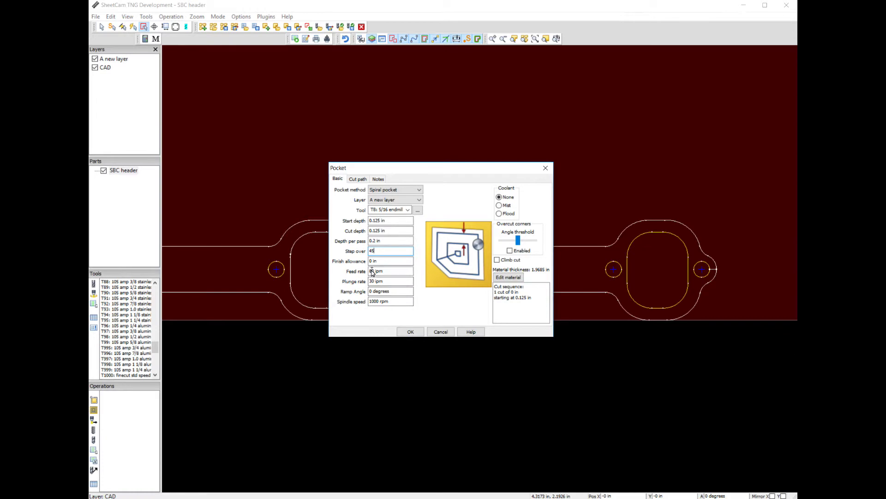
left_click(409, 332)
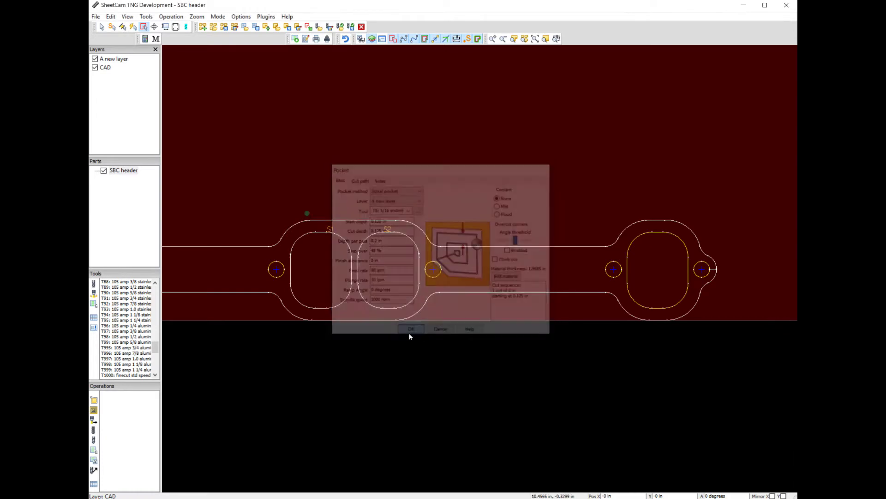
- Zoom around the port pockets and reopen the Spiral pocket operation's settings
scroll(333, 282, "down", 2)
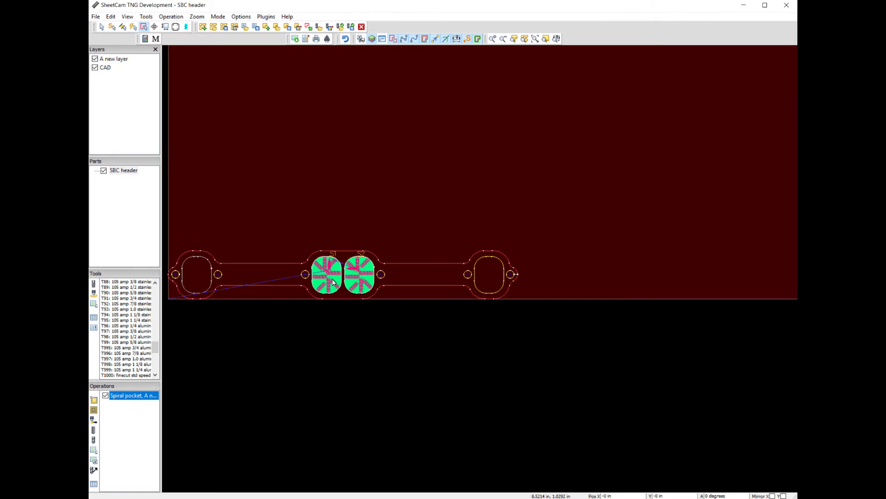
scroll(333, 283, "up", 4)
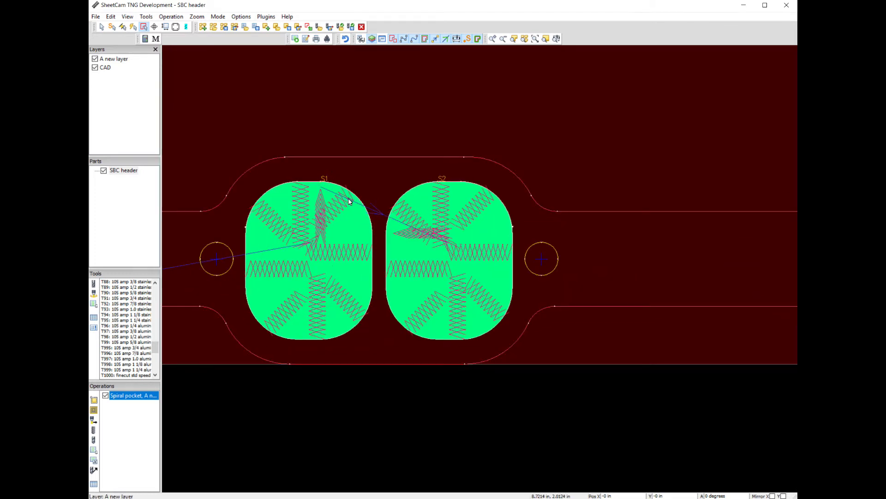
scroll(342, 233, "up", 3)
scroll(382, 311, "down", 3)
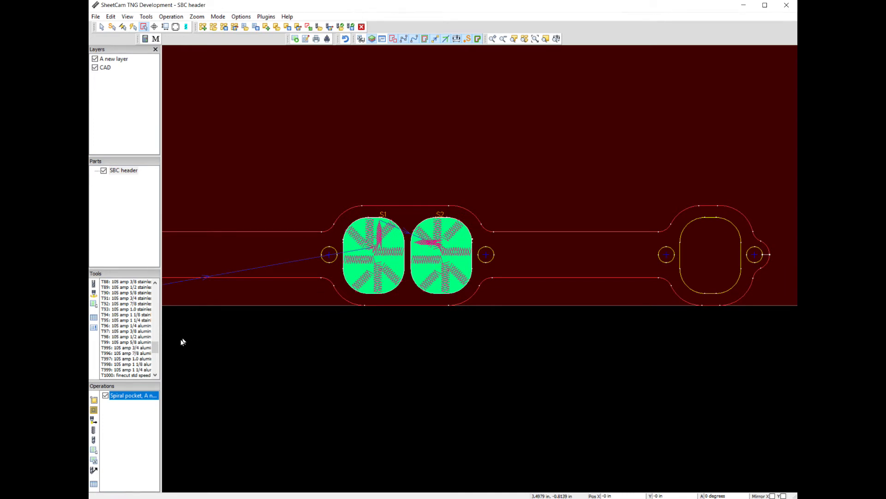
double_click(140, 399)
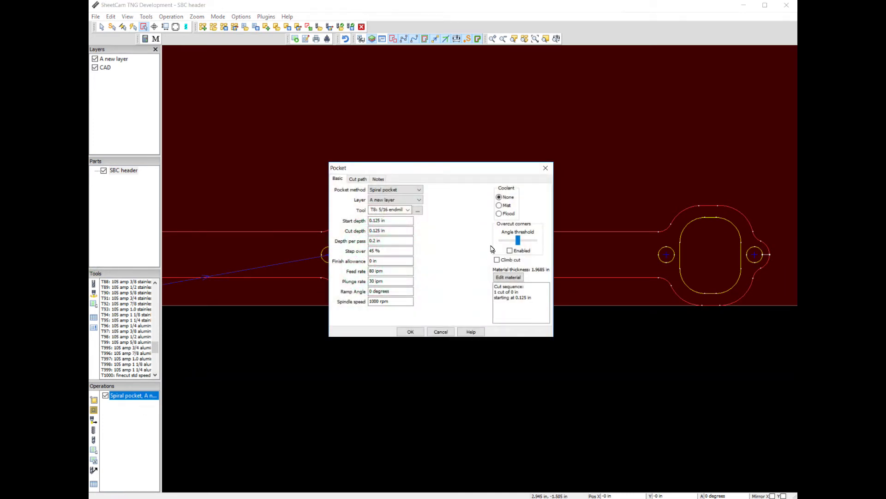
- Change the pocket method to Zigzag pocket and inspect the zigzag toolpaths in both ports
left_click(411, 191)
left_click(395, 203)
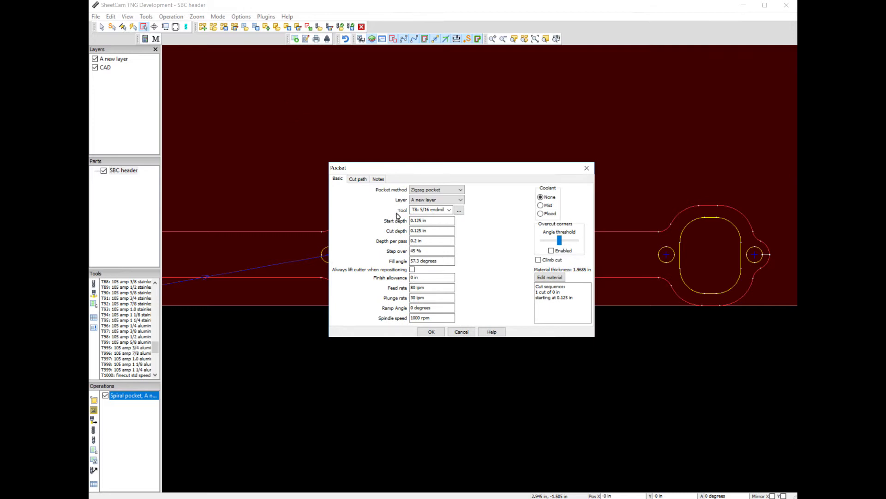
left_click(427, 221)
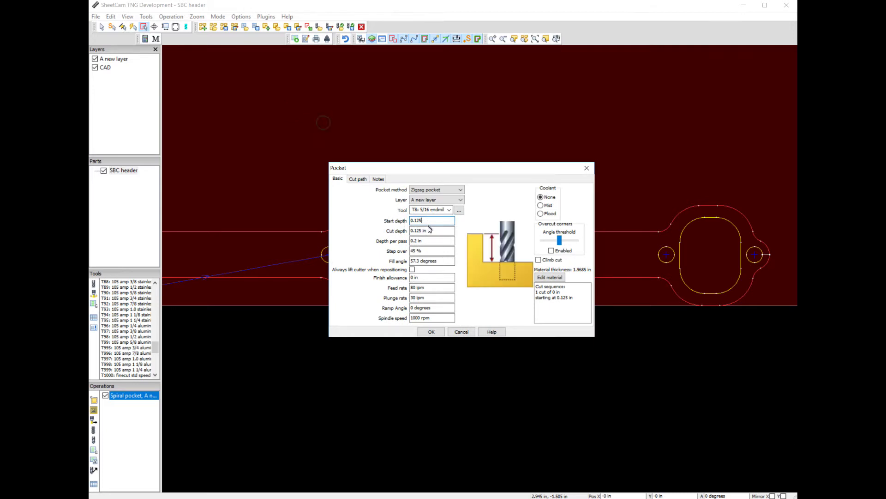
left_click(430, 231)
key("Tab")
key("Tab")
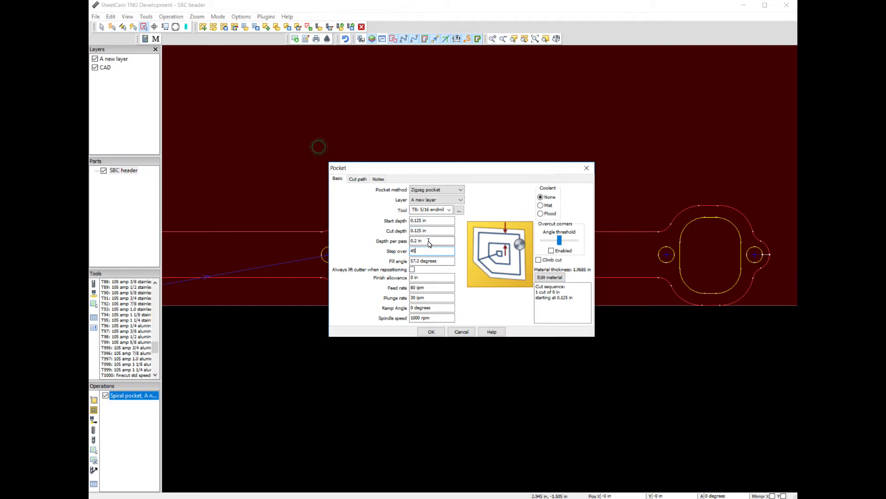
key("shift+Tab")
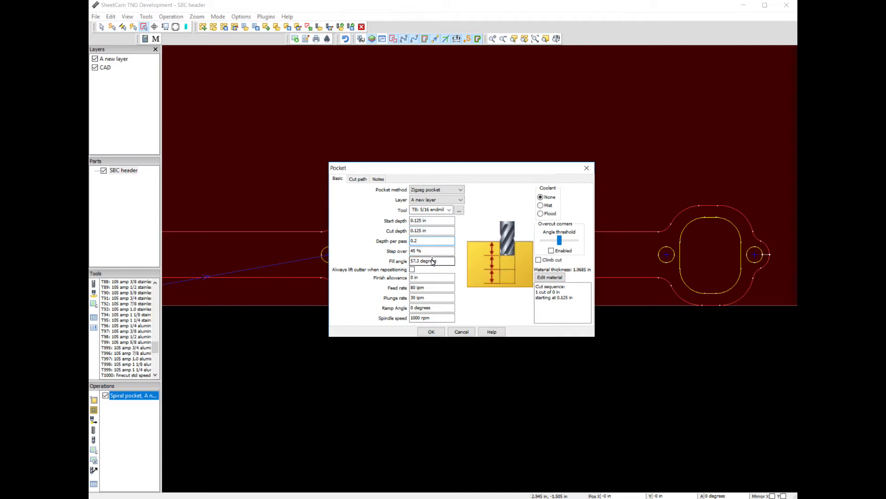
key("Tab")
key("Tab")
key("Tab")
key("Tab")
key("Tab")
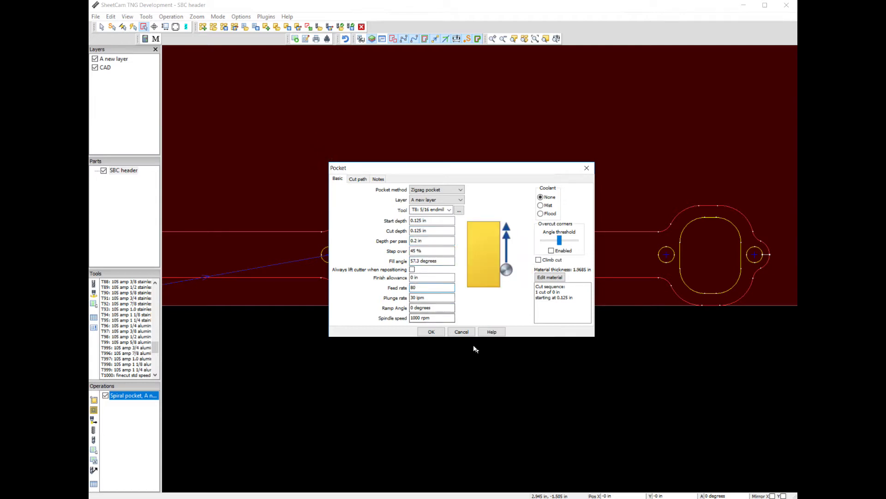
left_click(432, 332)
scroll(390, 253, "up", 2)
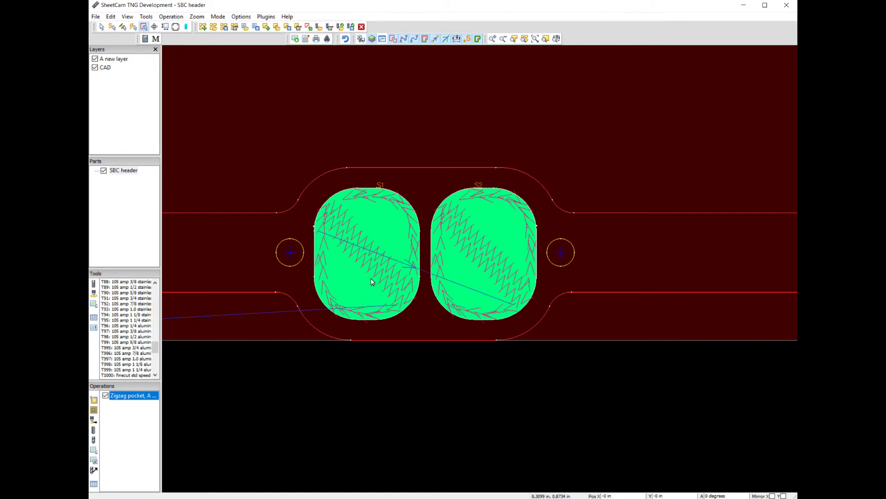
scroll(372, 281, "up", 1)
scroll(369, 276, "down", 3)
scroll(370, 276, "up", 2)
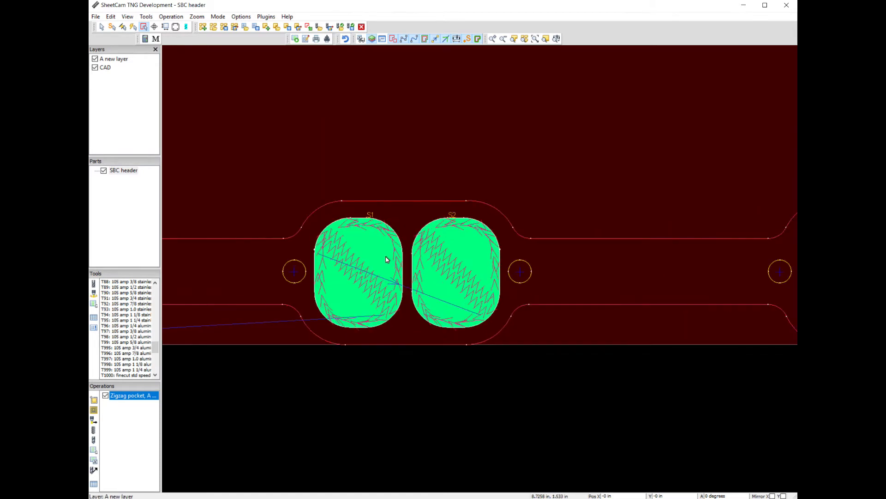
scroll(386, 258, "up", 1)
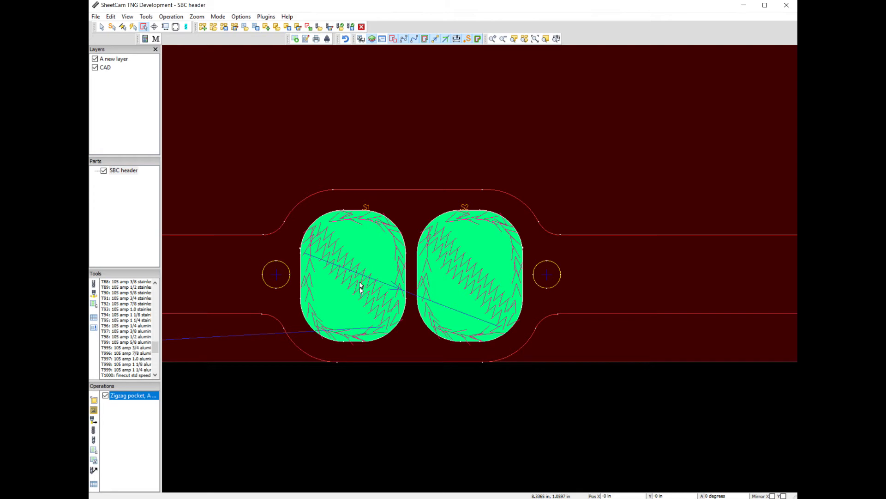
- Change the zigzag pocket's cut depth to .5 in, producing two passes
double_click(128, 396)
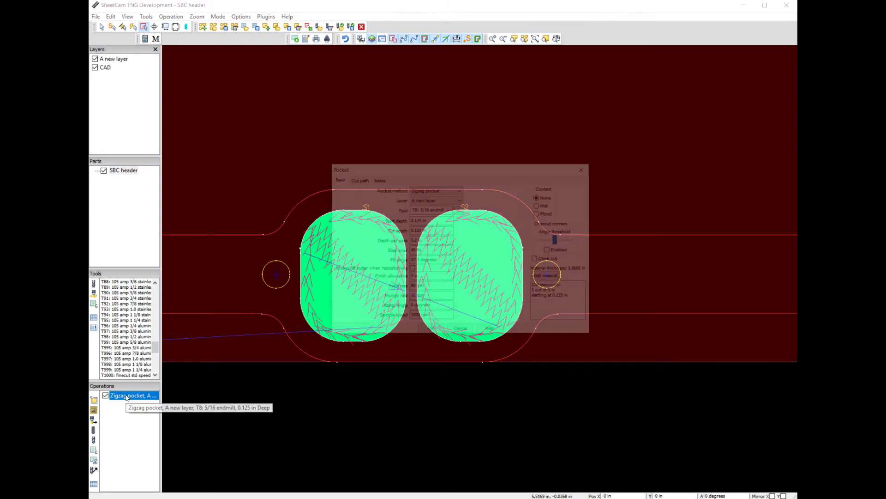
left_click(409, 230)
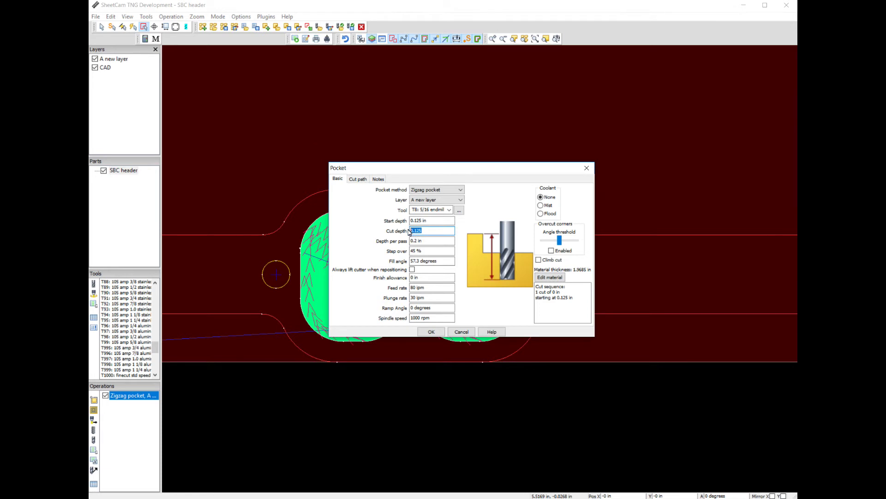
type(".5")
left_click(426, 334)
scroll(398, 260, "down", 2)
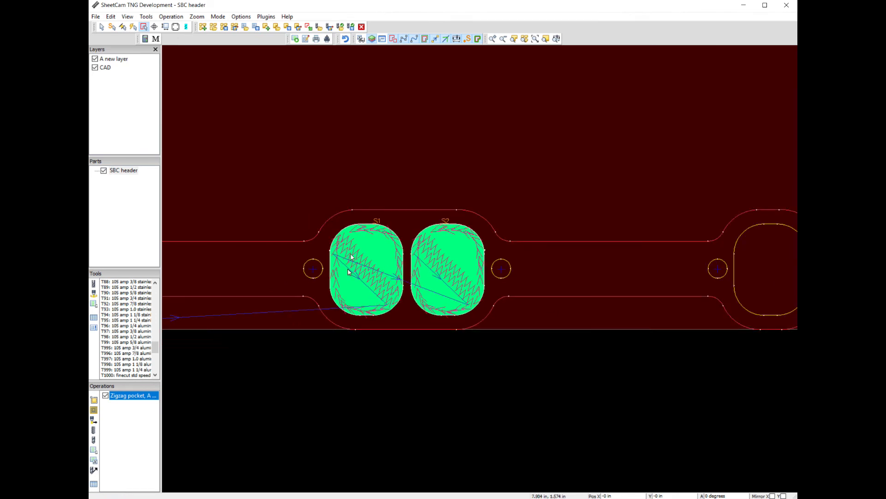
scroll(276, 318, "down", 1)
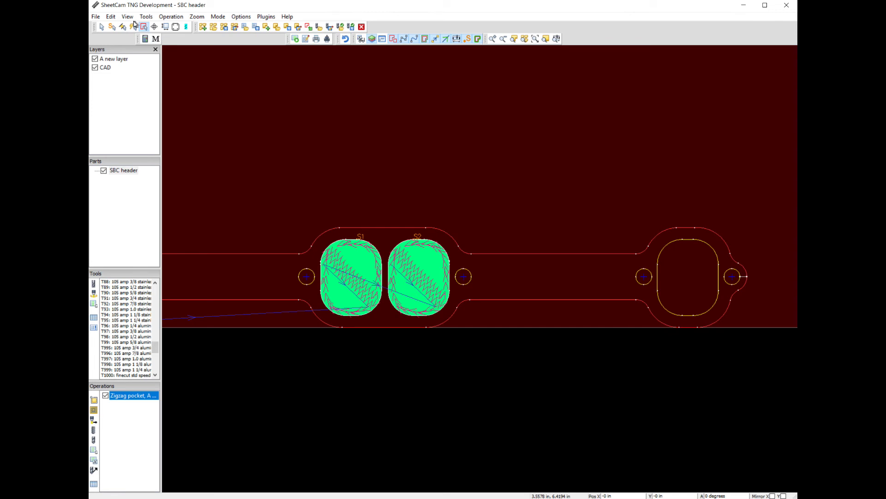
left_click(98, 19)
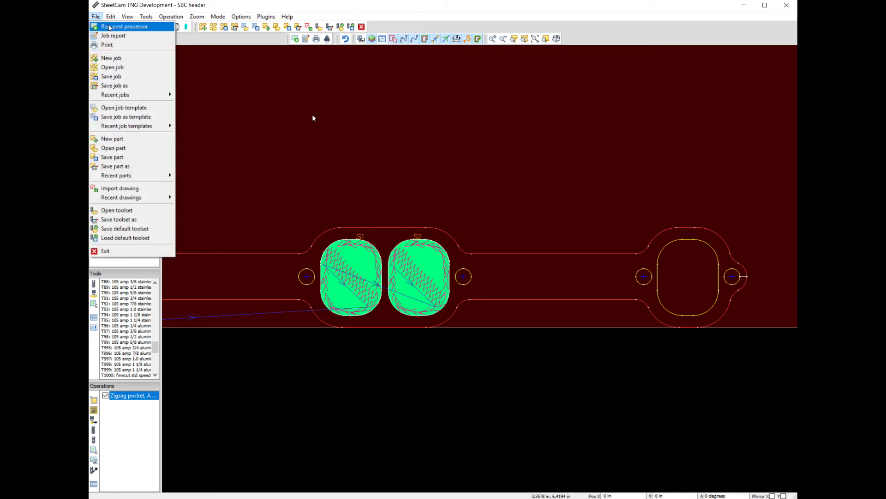
left_click(251, 65)
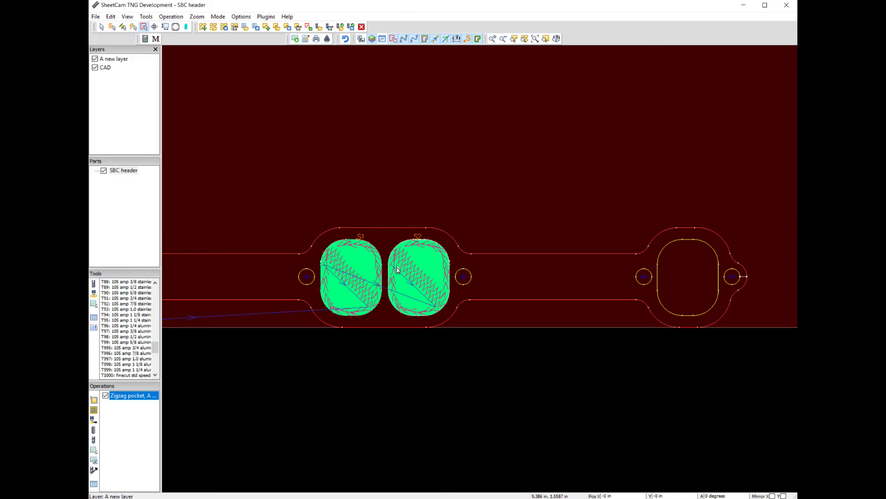
scroll(387, 253, "up", 2)
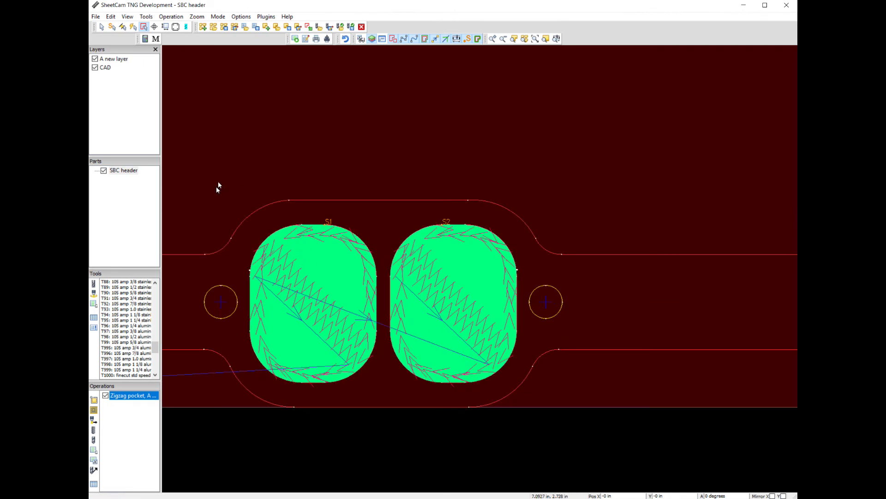
scroll(525, 268, "down", 1)
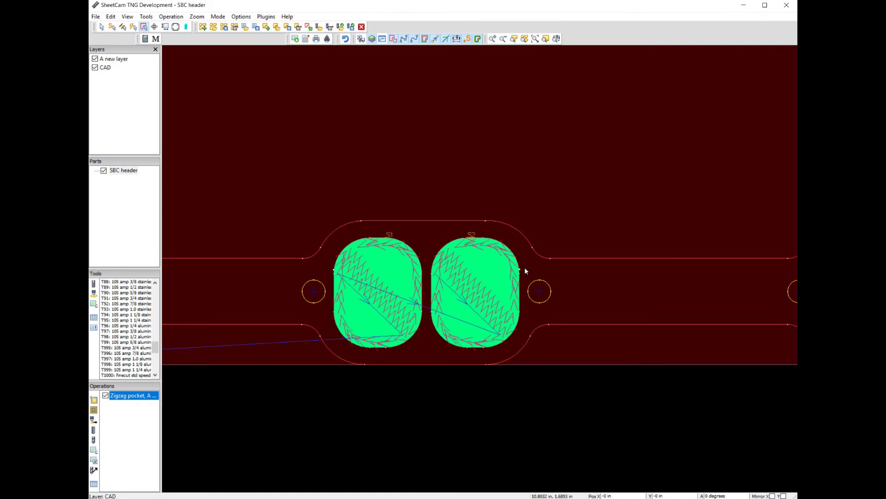
scroll(525, 267, "down", 1)
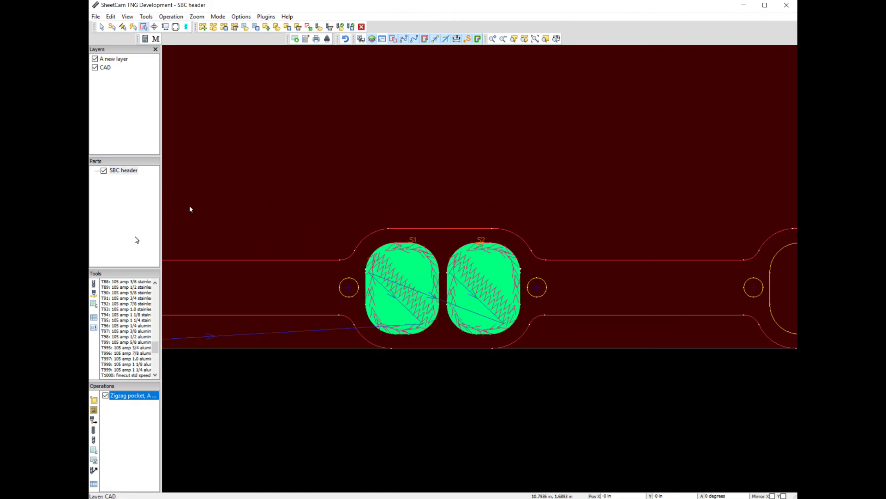
- Create an Outside Offset contour on the CAD layer around the flange, ports and bolt holes
left_click(172, 17)
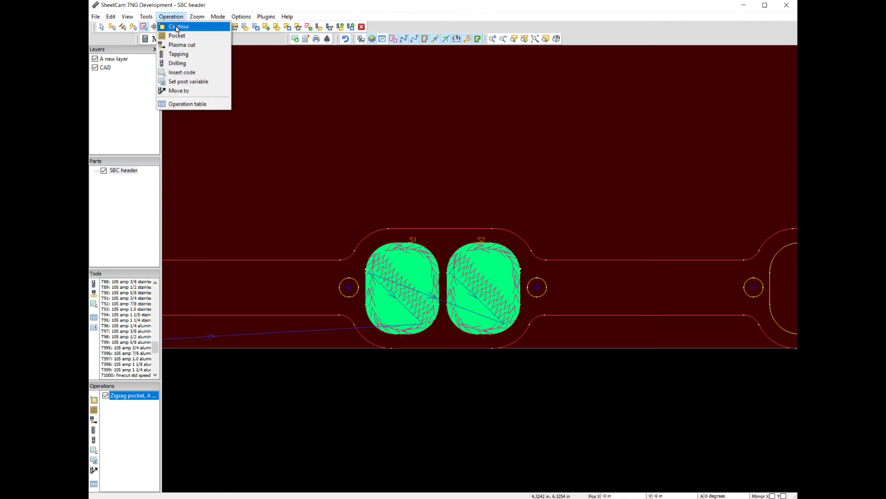
left_click(177, 29)
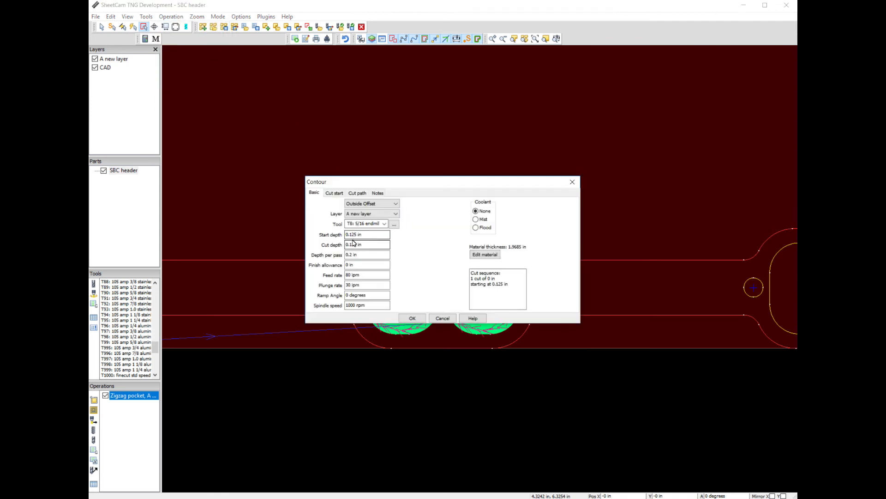
left_click(393, 213)
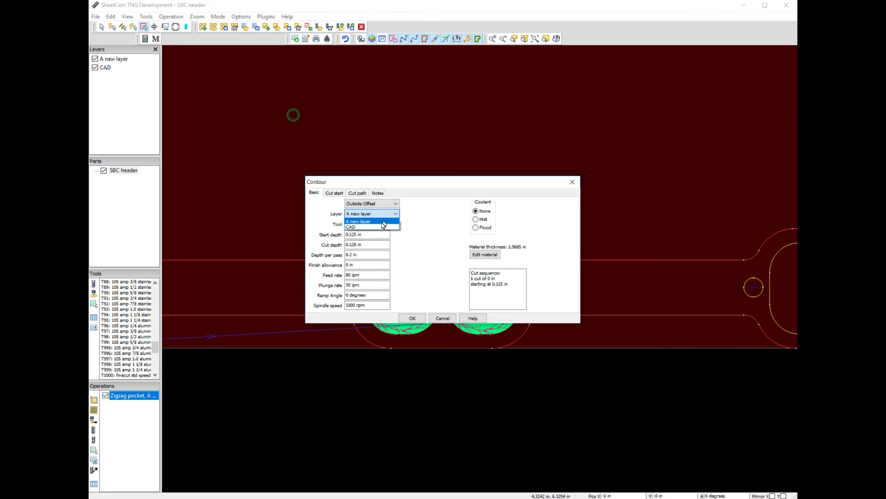
left_click(381, 227)
left_click(412, 318)
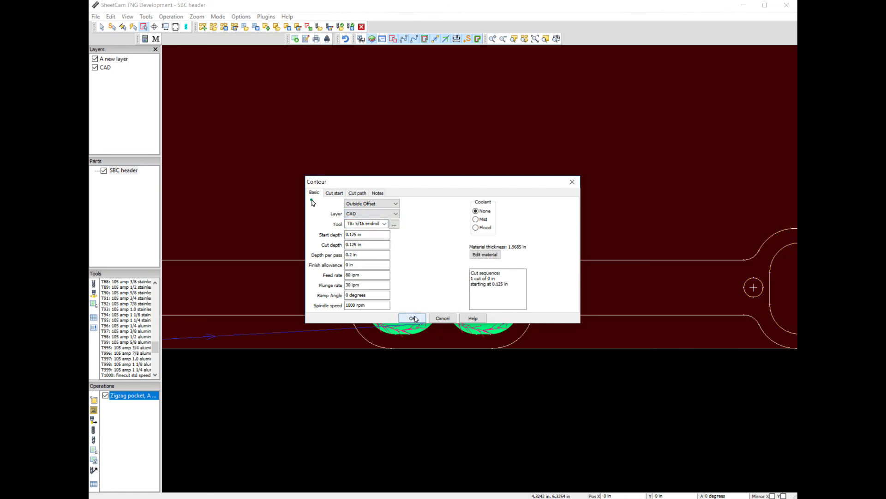
scroll(334, 331, "down", 2)
scroll(404, 324, "up", 3)
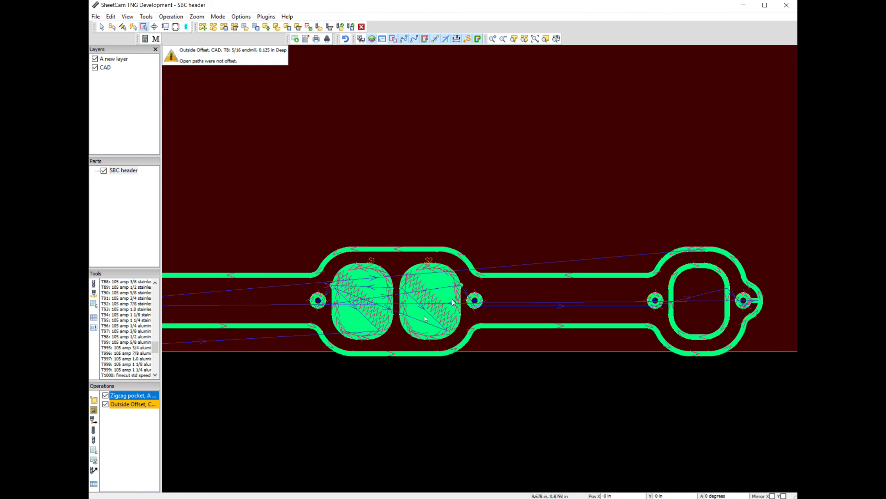
scroll(422, 303, "up", 1)
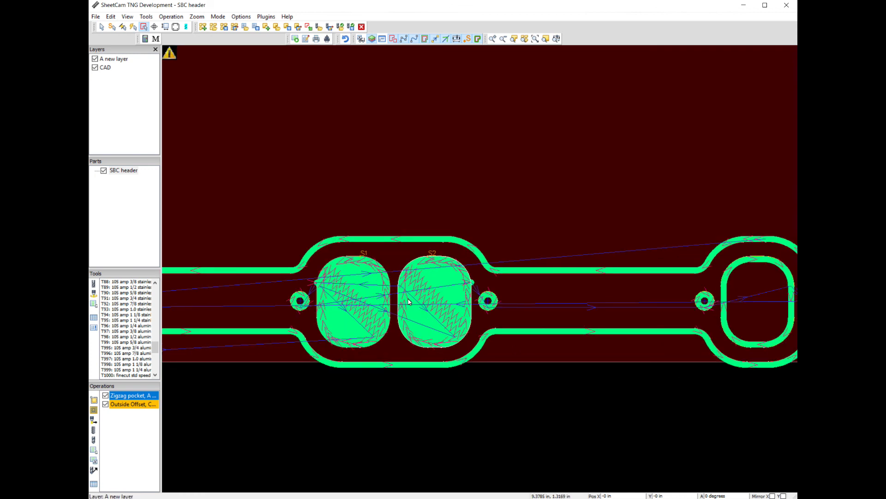
scroll(409, 302, "down", 3)
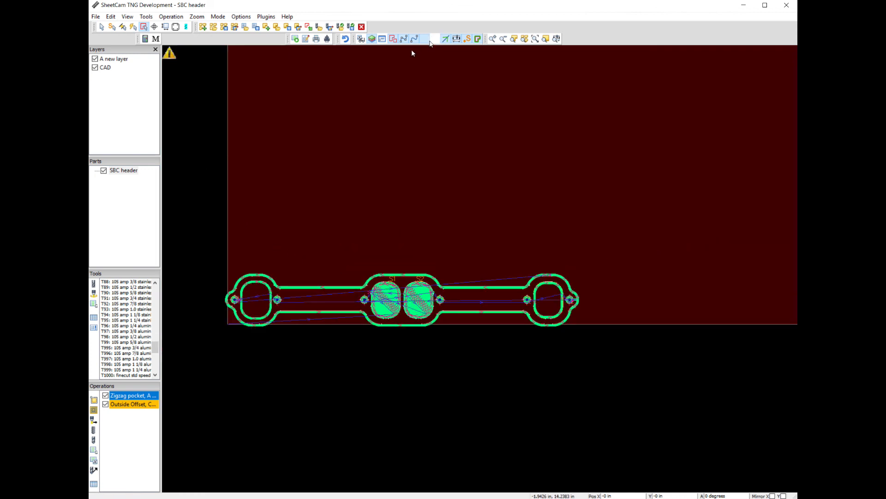